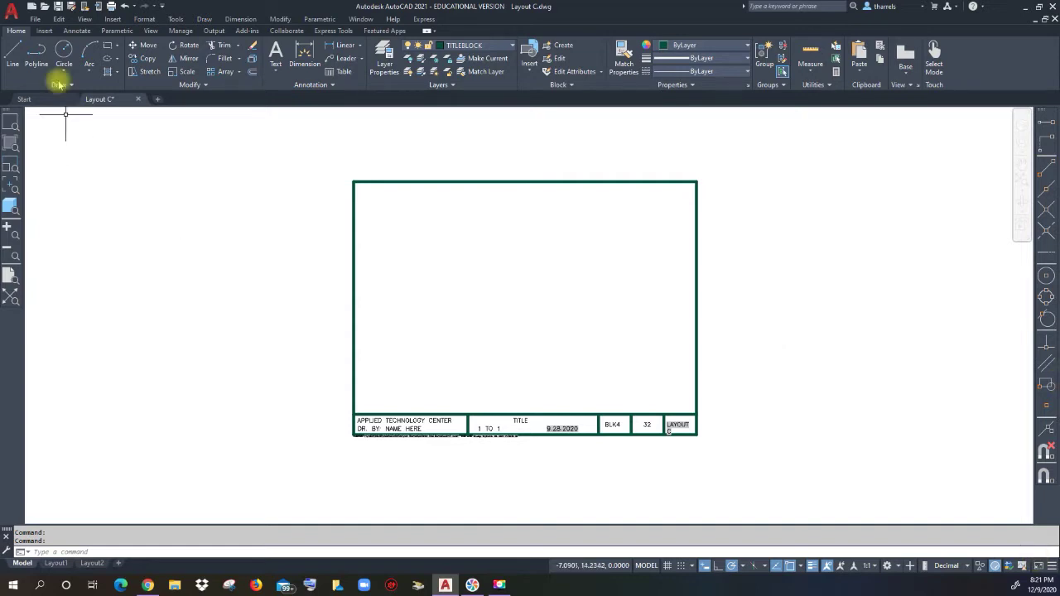
Step: Save the title block drawing as Layout Dd.dwg
{"action": "left_click", "coordinate": [35, 18]}
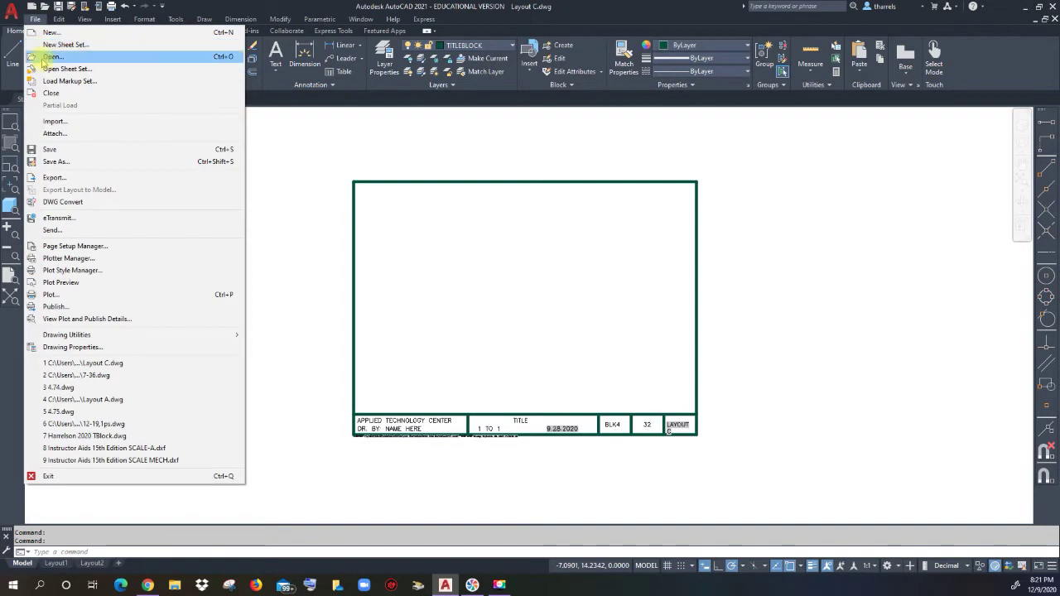
{"action": "left_click", "coordinate": [63, 160]}
{"action": "type", "text": "Layout D.dwg"}
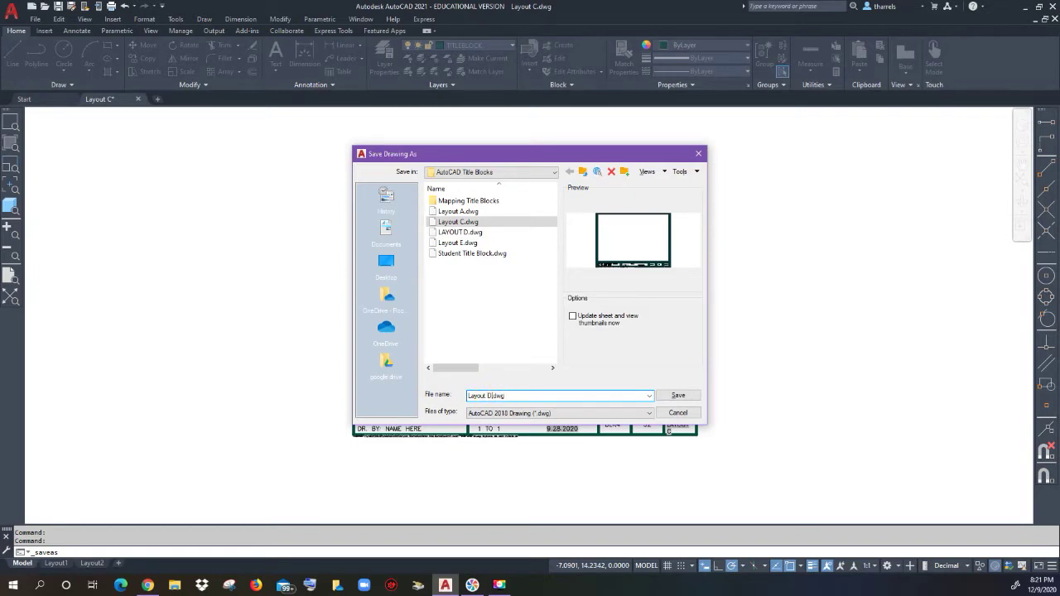
{"action": "left_click", "coordinate": [675, 395]}
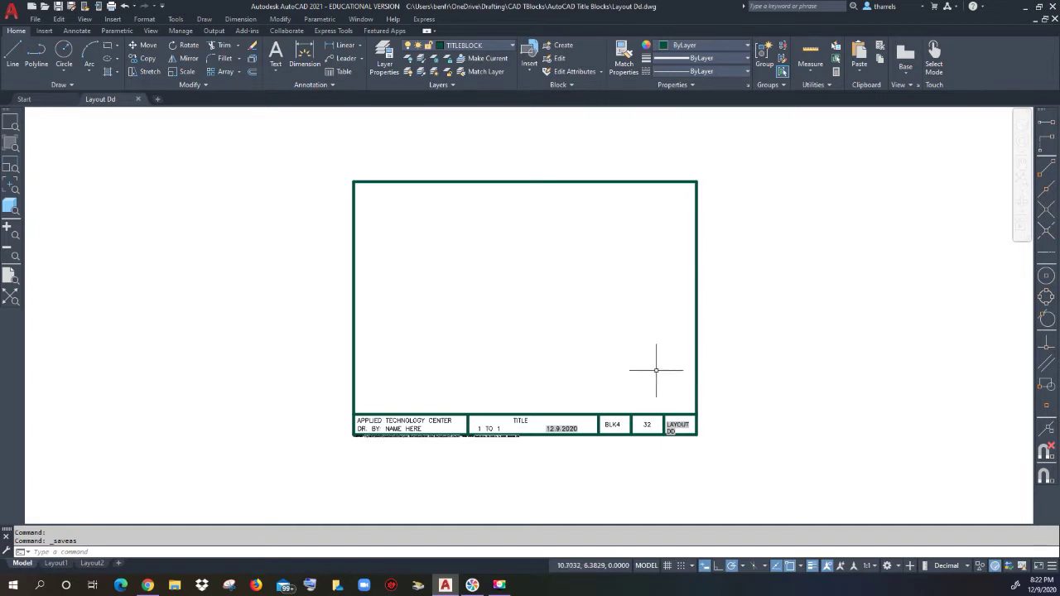
Step: Window-select and erase the three border rectangle objects, keeping the title strip
{"action": "left_click", "coordinate": [740, 359]}
{"action": "left_click", "coordinate": [315, 173]}
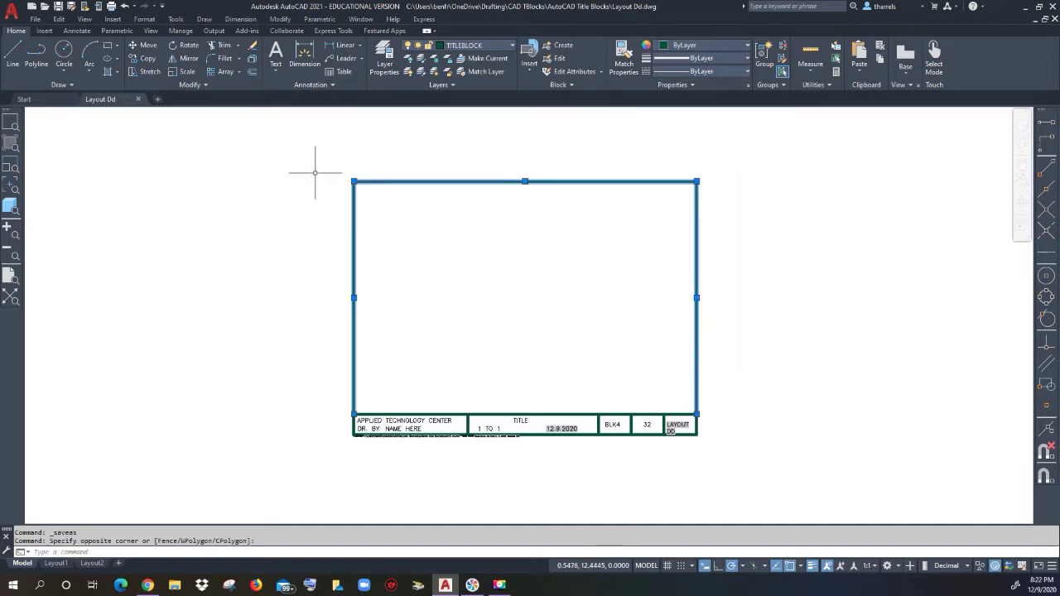
{"action": "key", "text": "Delete"}
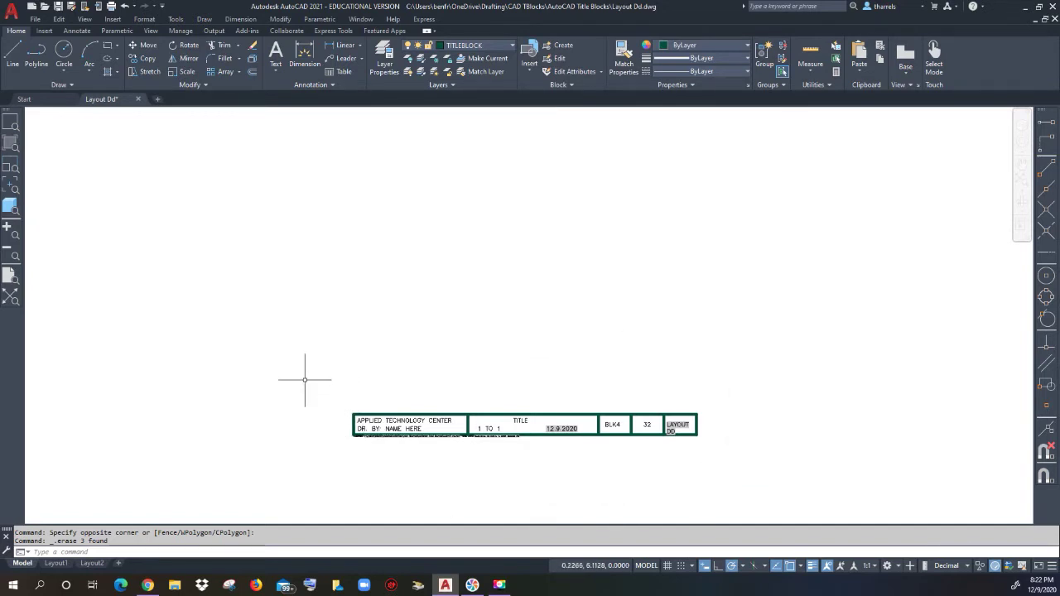
Step: Rotate the whole title strip 90 degrees about its lower-left endpoint and recentre it
{"action": "left_click", "coordinate": [186, 47]}
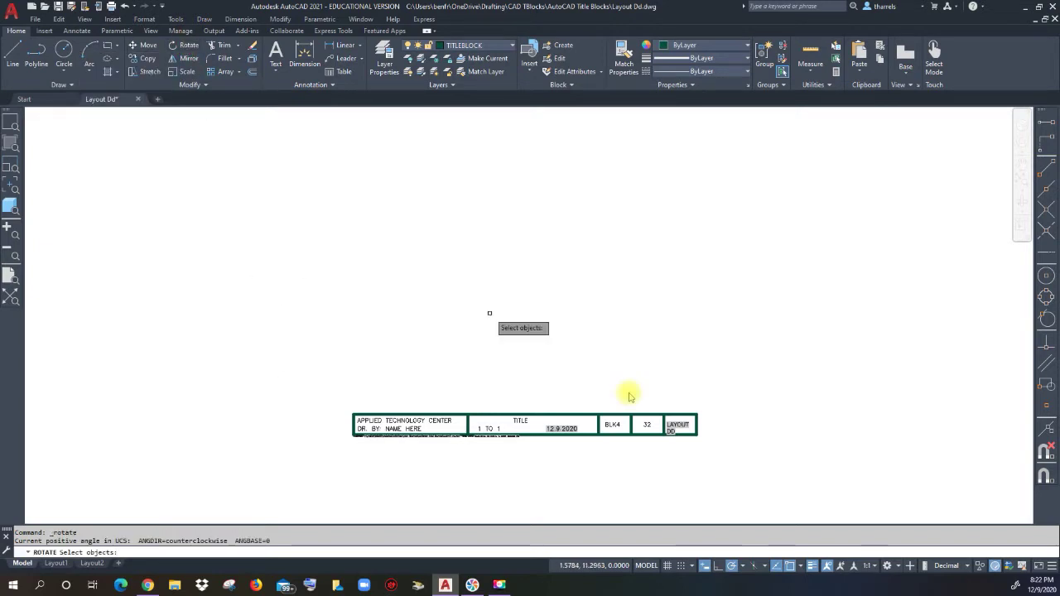
{"action": "left_click", "coordinate": [730, 470]}
{"action": "left_click", "coordinate": [292, 315]}
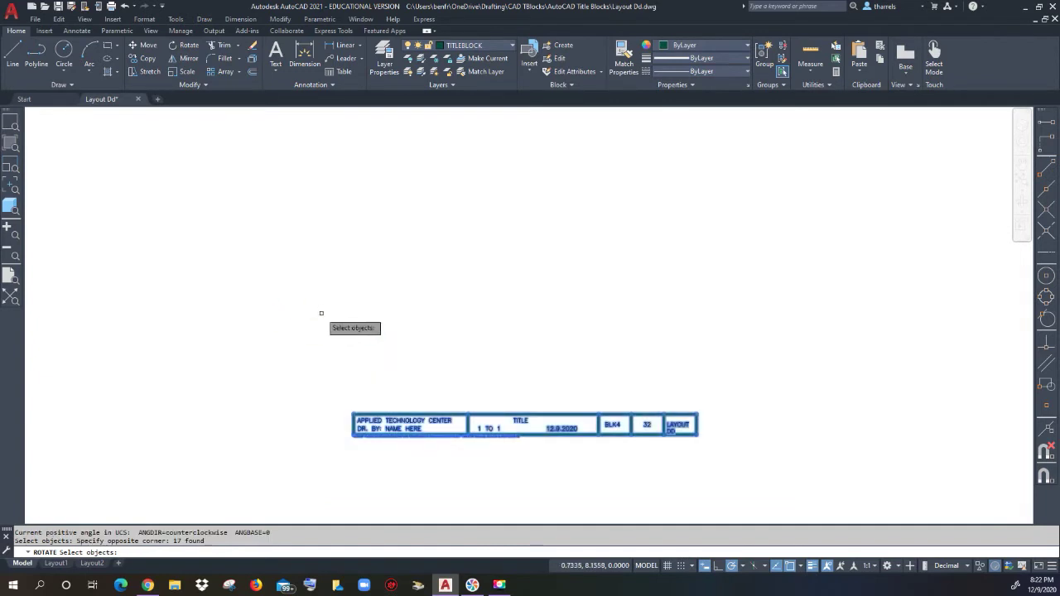
{"action": "key", "text": "Return"}
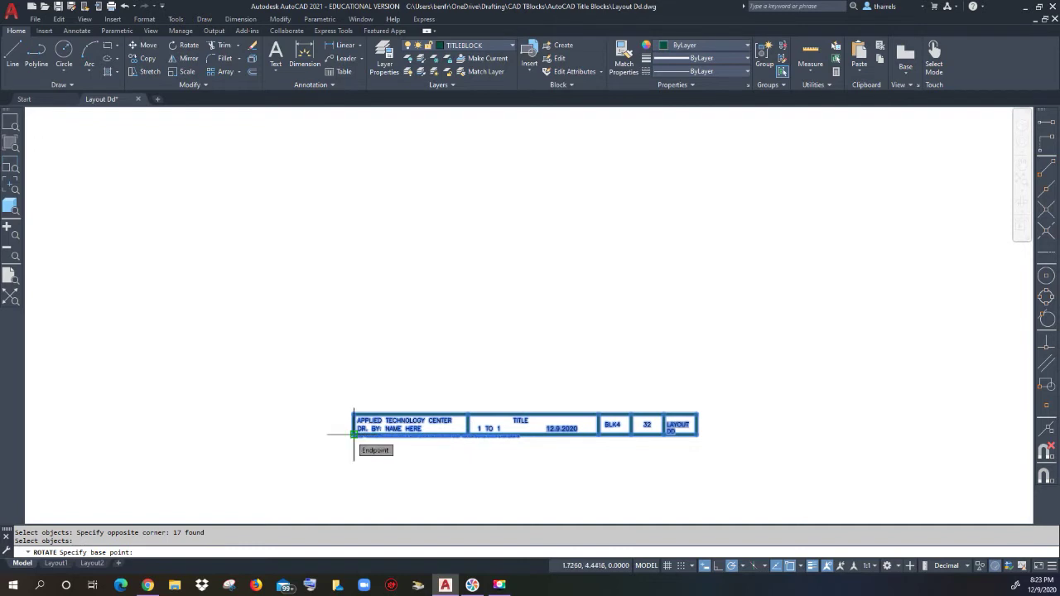
{"action": "left_click", "coordinate": [353, 434]}
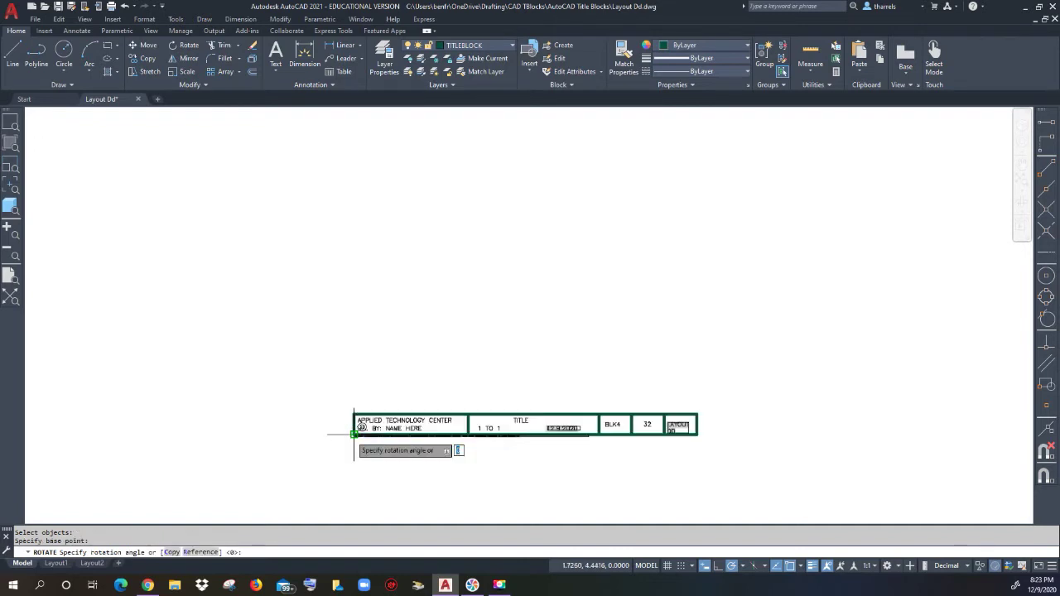
{"action": "type", "text": "90"}
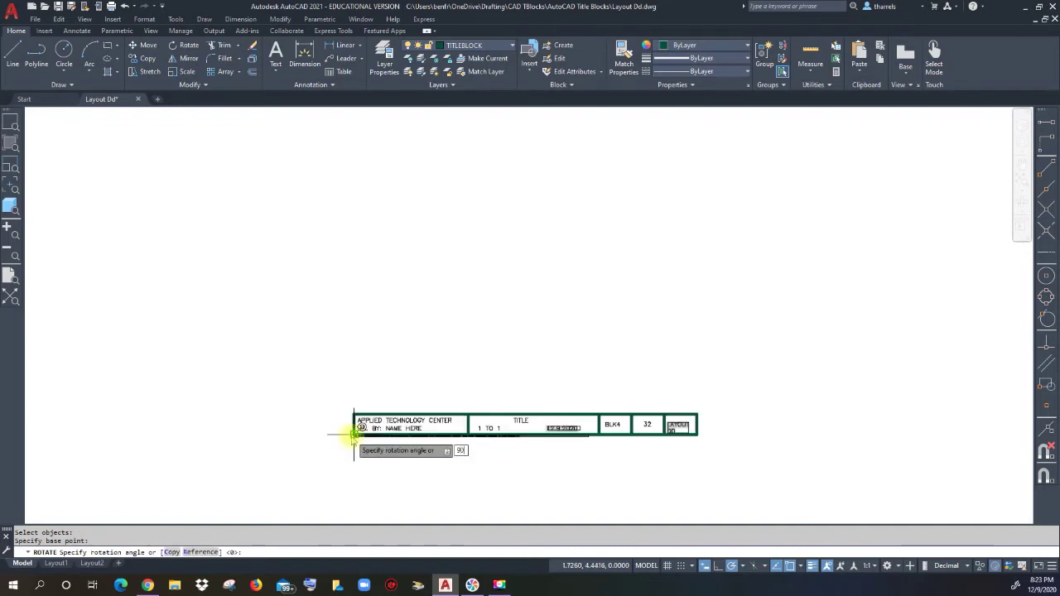
{"action": "key", "text": "Return"}
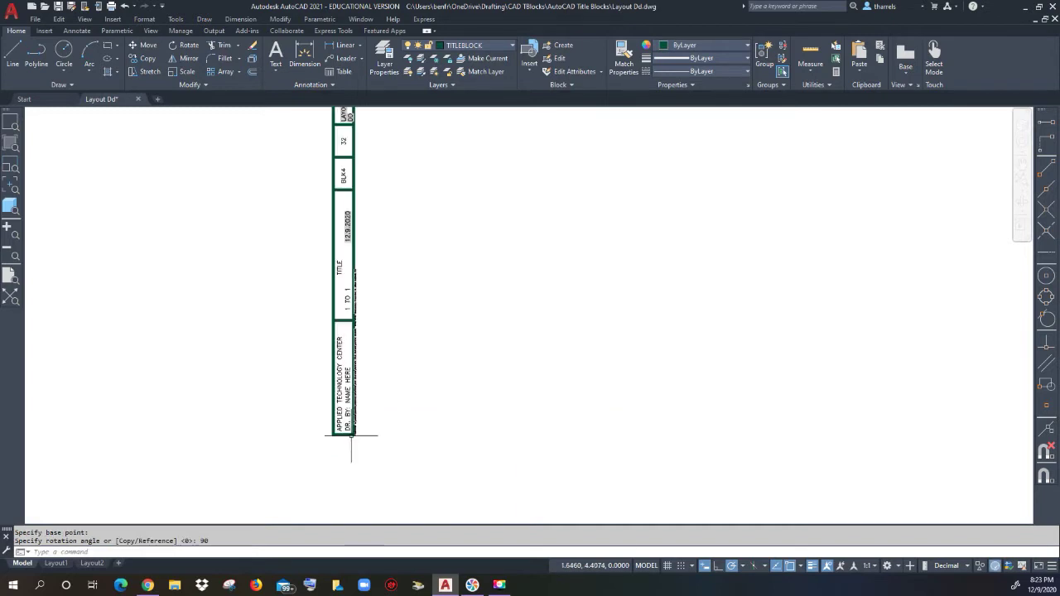
{"action": "middle_click_drag", "start_coordinate": [440, 359], "coordinate": [632, 389]}
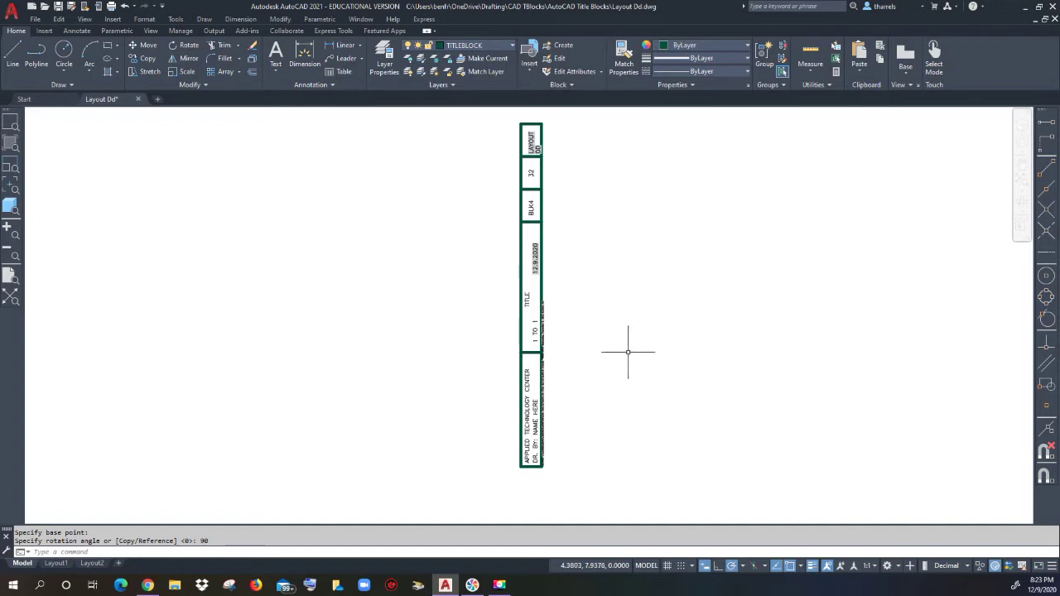
Step: Draw a 15-3/8 horizontal bottom border line leftward from the strip's bottom corner
{"action": "middle_click_drag", "start_coordinate": [611, 362], "coordinate": [744, 373]}
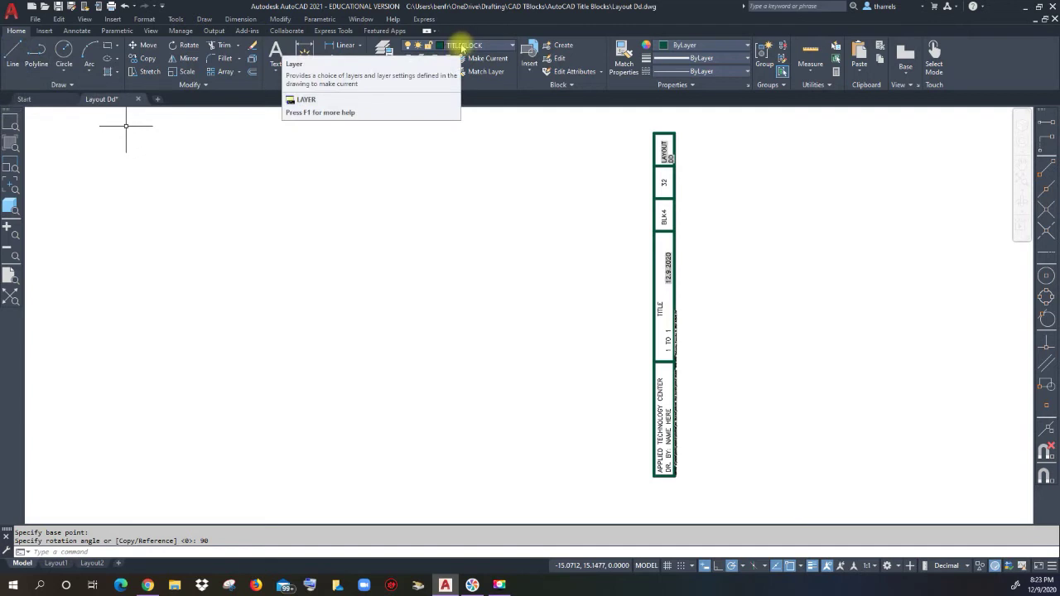
{"action": "left_click", "coordinate": [13, 51]}
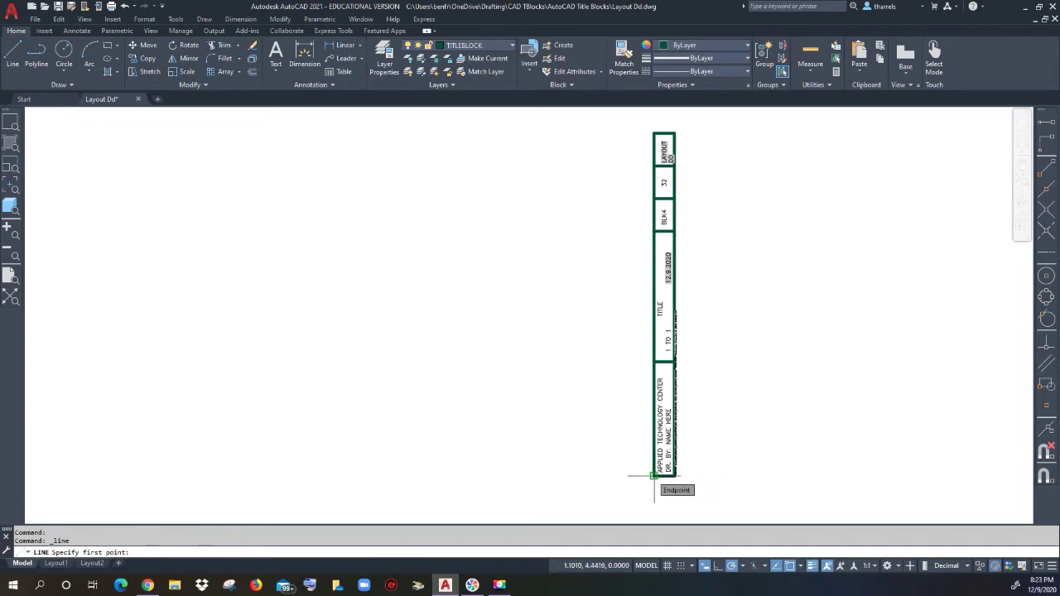
{"action": "left_click", "coordinate": [654, 476]}
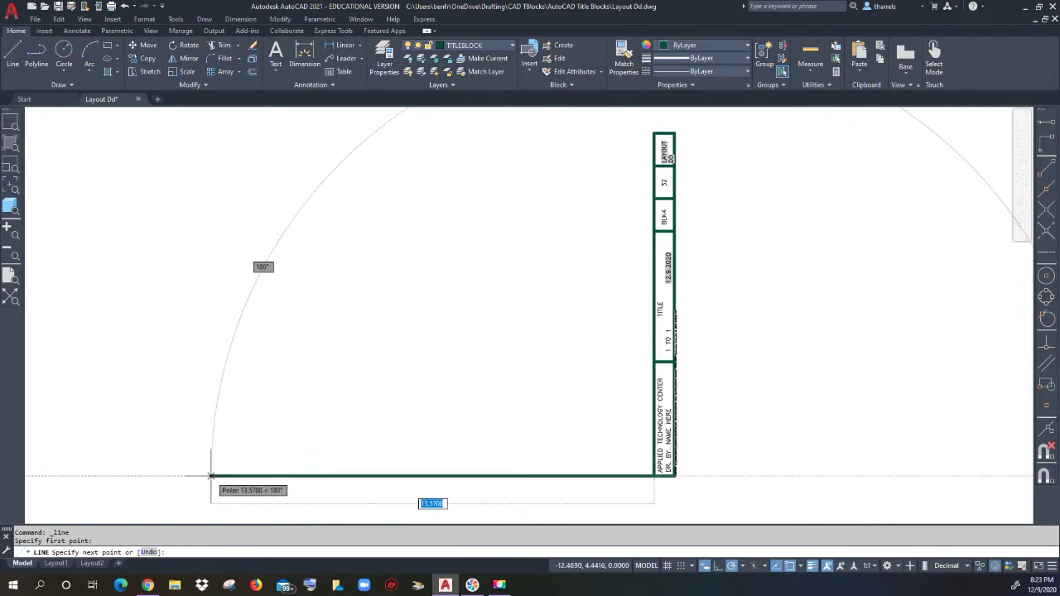
{"action": "type", "text": "15."}
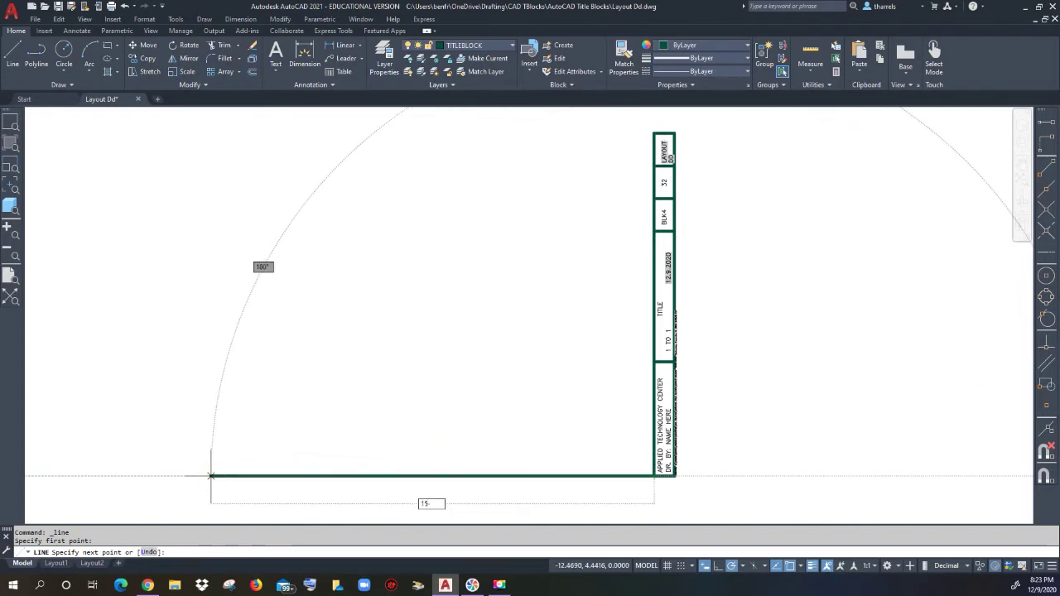
{"action": "type", "text": "3/8"}
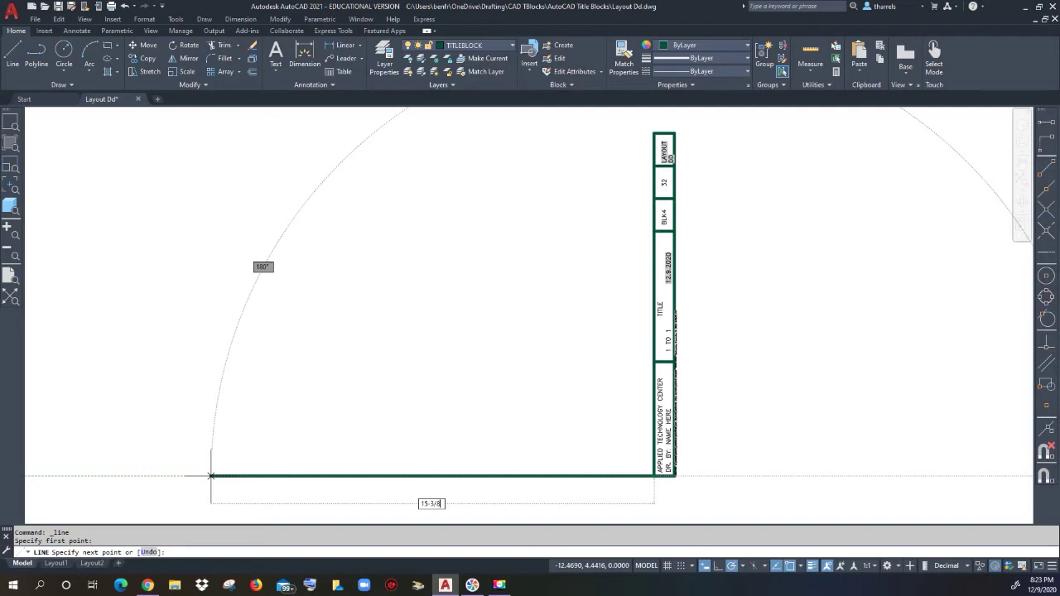
{"action": "key", "text": "Return"}
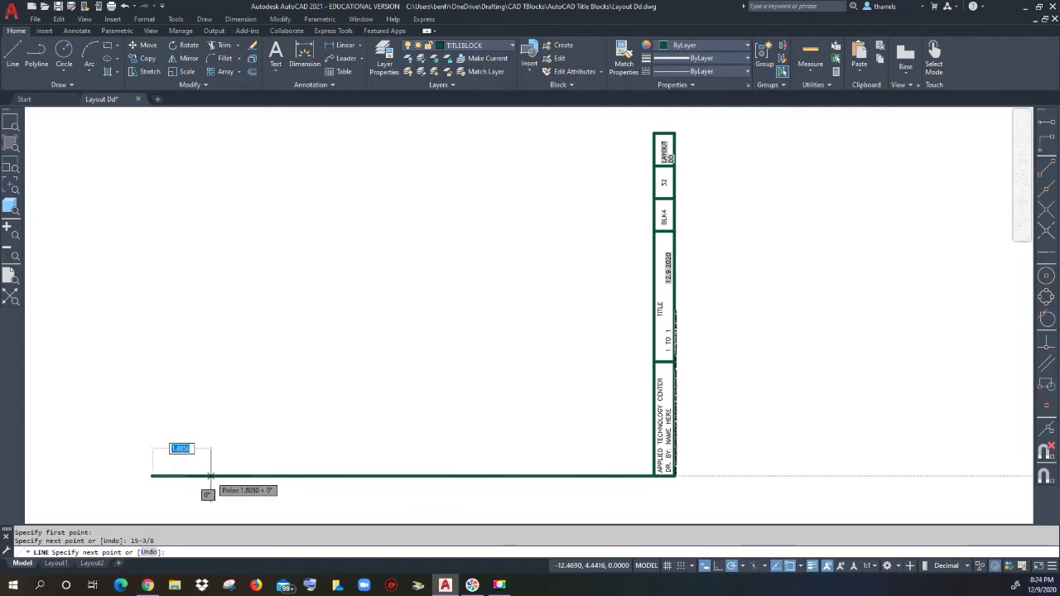
{"action": "key", "text": "Return"}
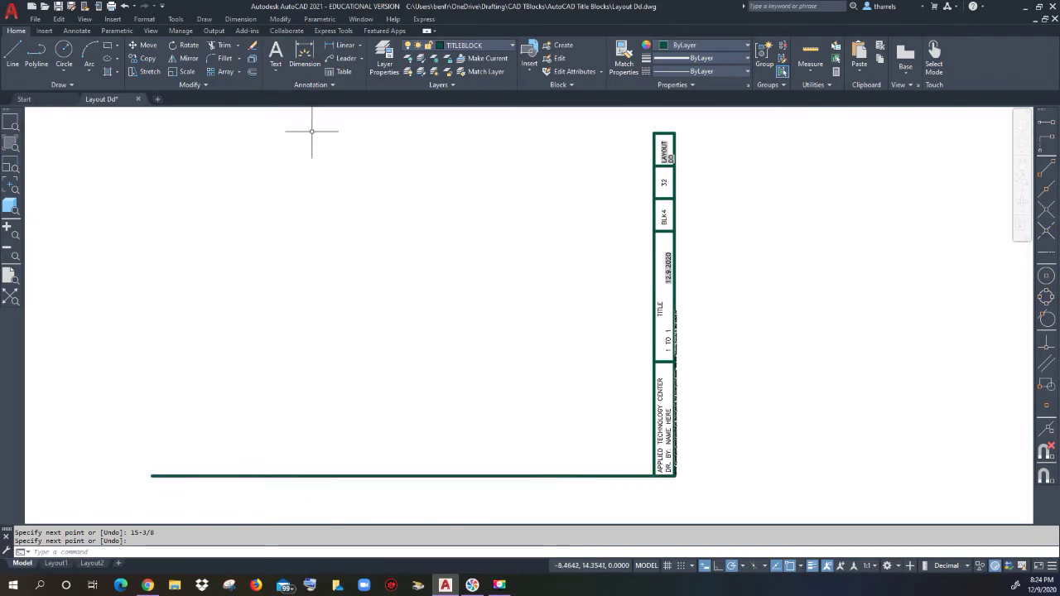
Step: Offset the bottom border line 10 units upward to create the top border line
{"action": "left_click", "coordinate": [253, 73]}
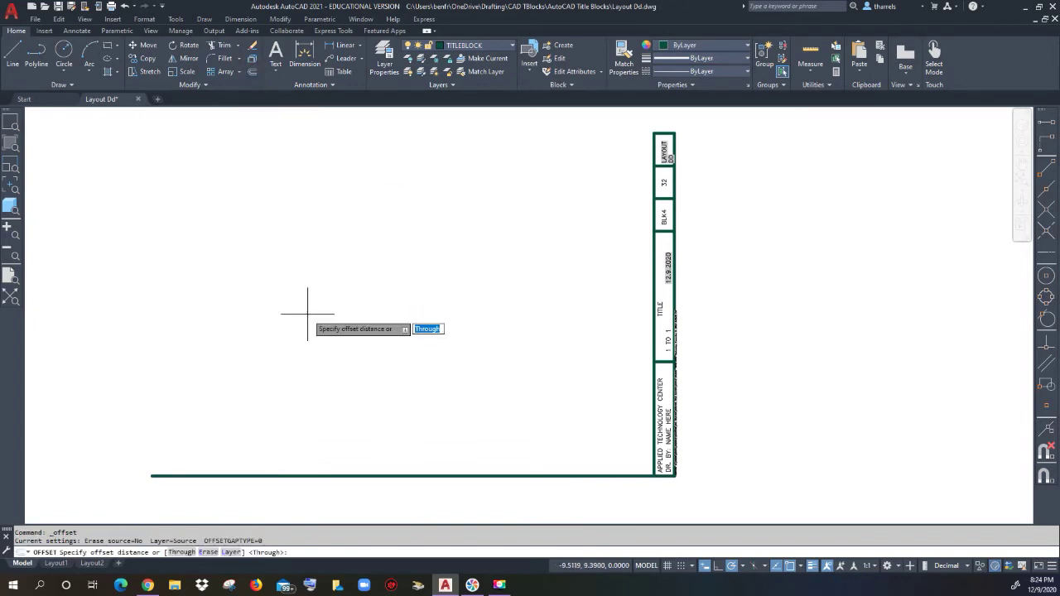
{"action": "type", "text": "10"}
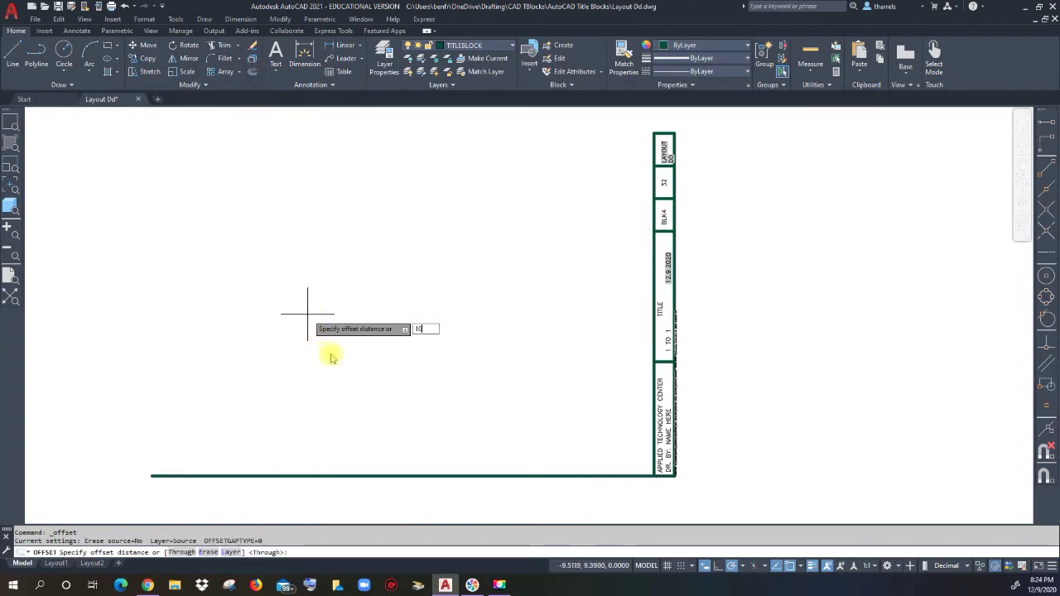
{"action": "key", "text": "Return"}
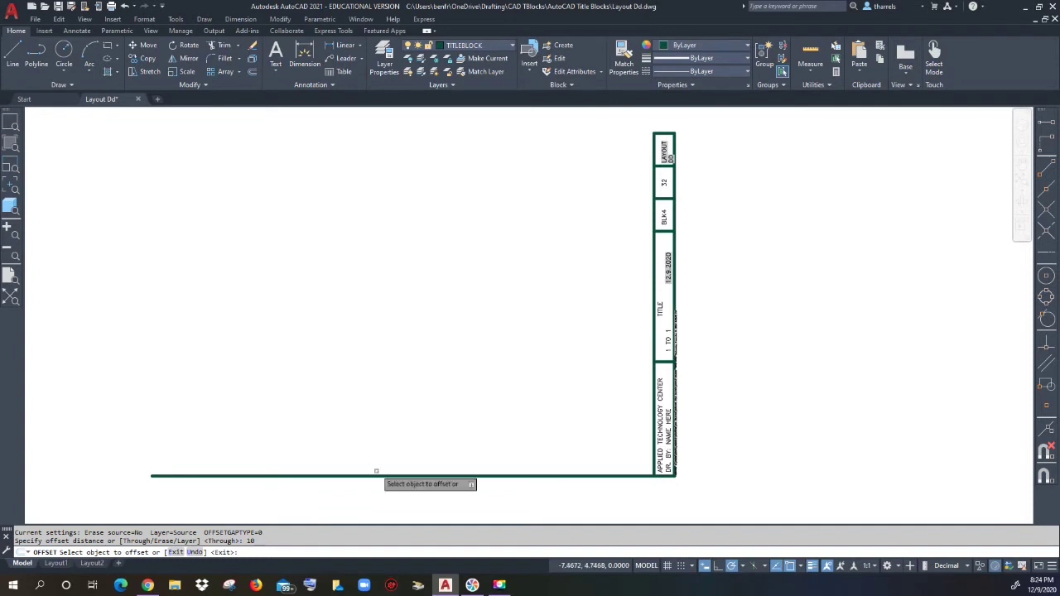
{"action": "left_click", "coordinate": [379, 477]}
{"action": "left_click", "coordinate": [379, 371]}
{"action": "key", "text": "Return"}
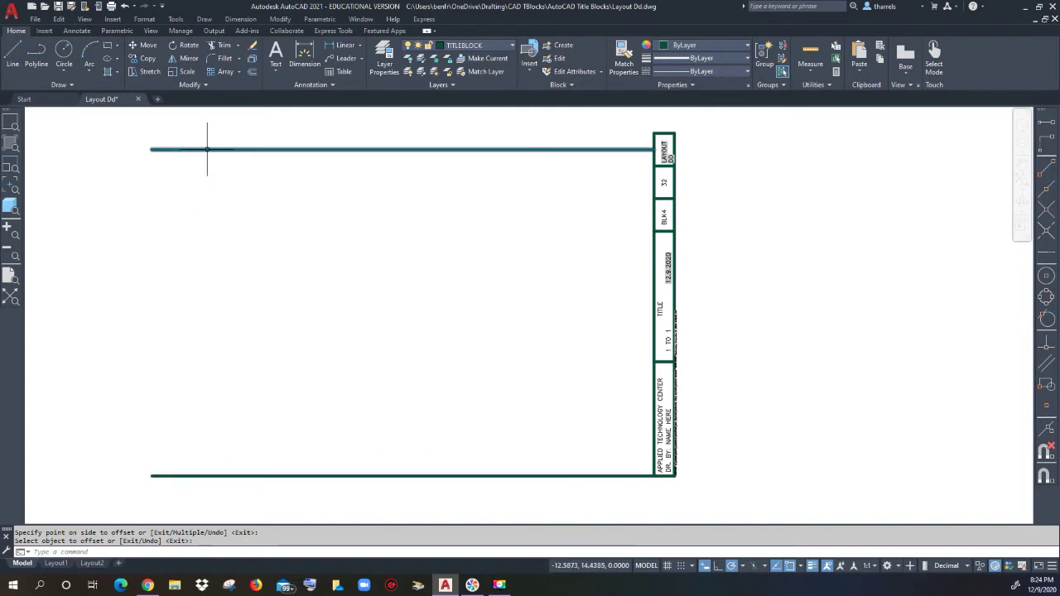
Step: Draw the left border line joining the top and bottom lines' left endpoints
{"action": "left_click", "coordinate": [13, 51]}
{"action": "left_click", "coordinate": [151, 149]}
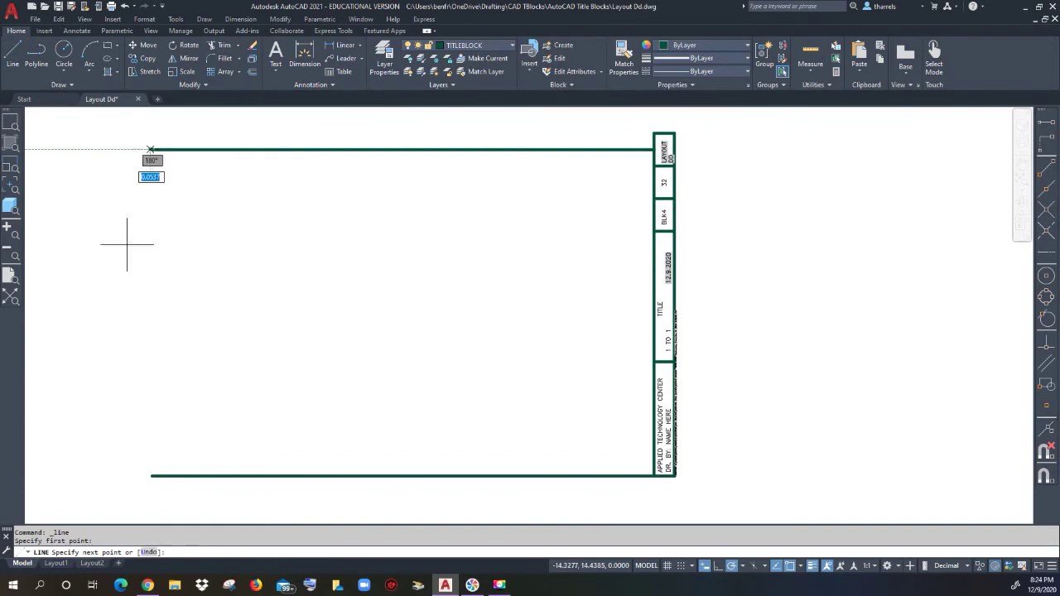
{"action": "left_click", "coordinate": [151, 476]}
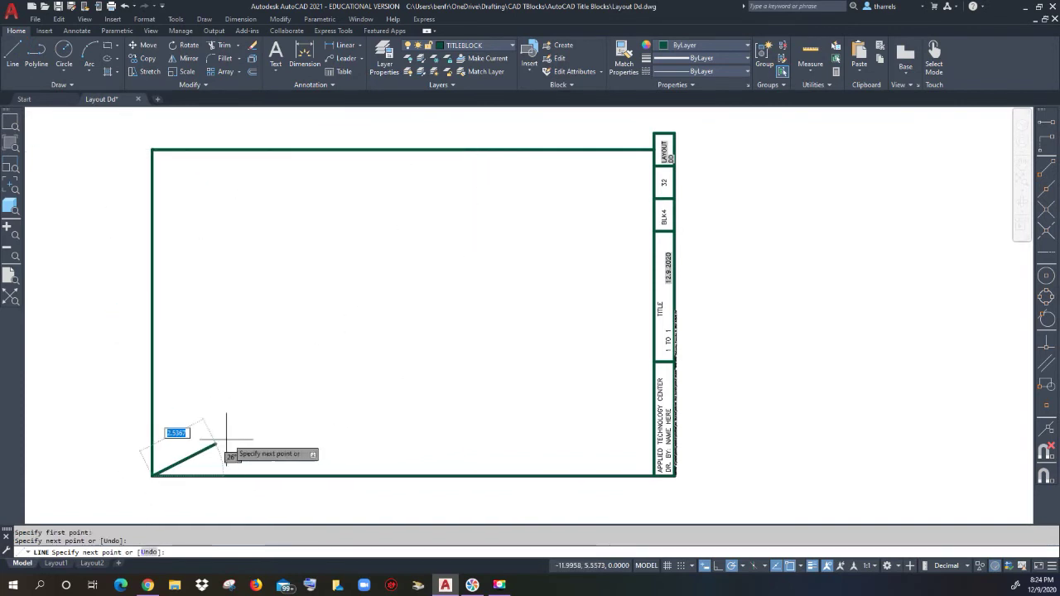
{"action": "key", "text": "Return"}
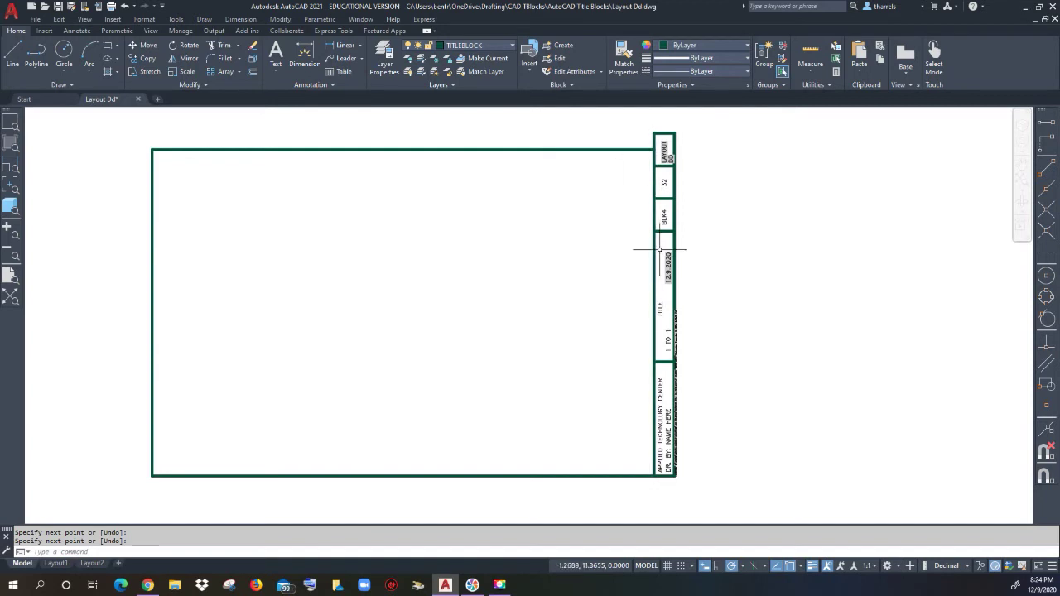
{"action": "scroll", "coordinate": [672, 166], "scroll_direction": "up", "scroll_amount": 4}
{"action": "middle_click_drag", "start_coordinate": [675, 164], "coordinate": [540, 206]}
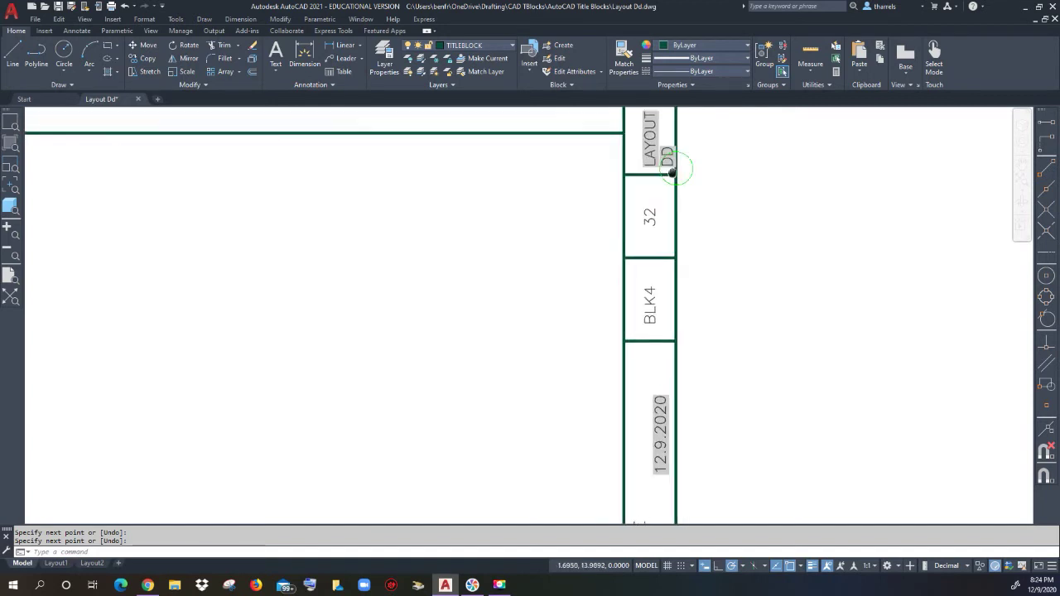
{"action": "scroll", "coordinate": [540, 205], "scroll_direction": "up", "scroll_amount": 2}
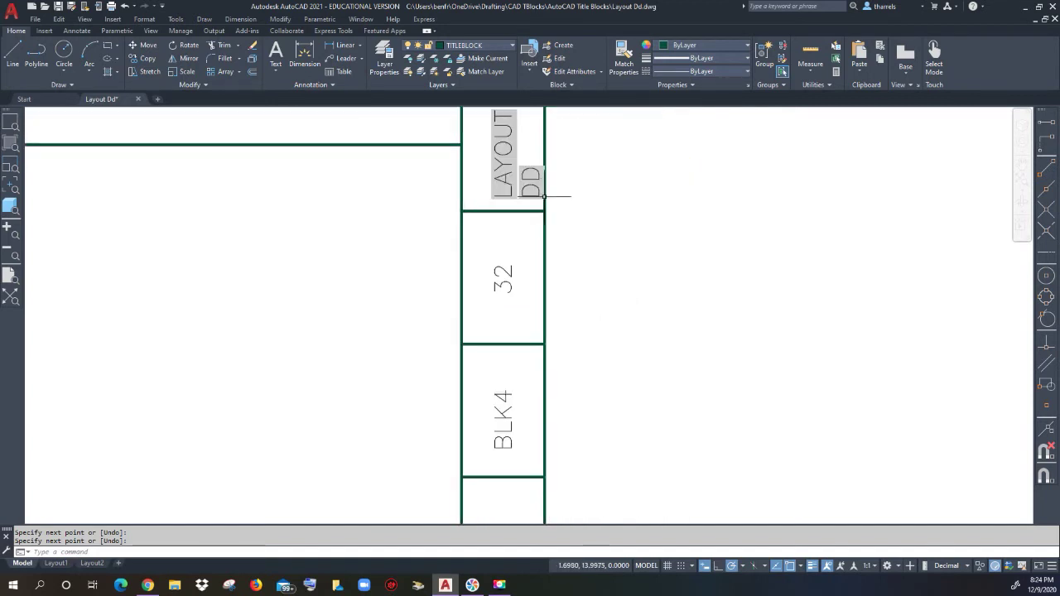
{"action": "scroll", "coordinate": [540, 205], "scroll_direction": "down", "scroll_amount": 2}
{"action": "middle_click_drag", "start_coordinate": [541, 206], "coordinate": [519, 224]}
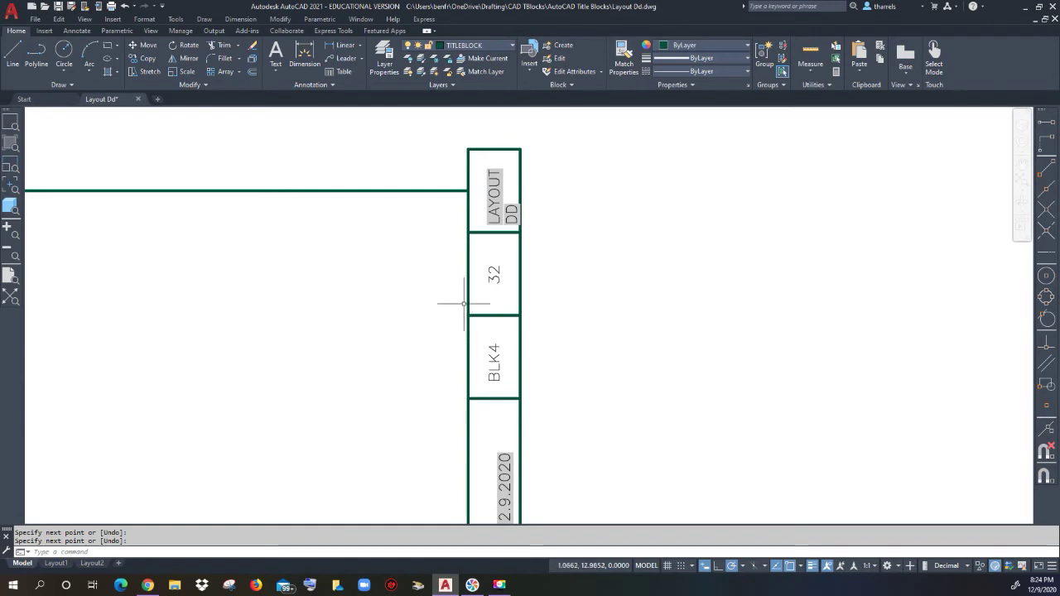
Step: Move the LAYOUT DD, 32 and BLK4 cells from the strip's top corner onto the top border line
{"action": "left_click", "coordinate": [148, 46]}
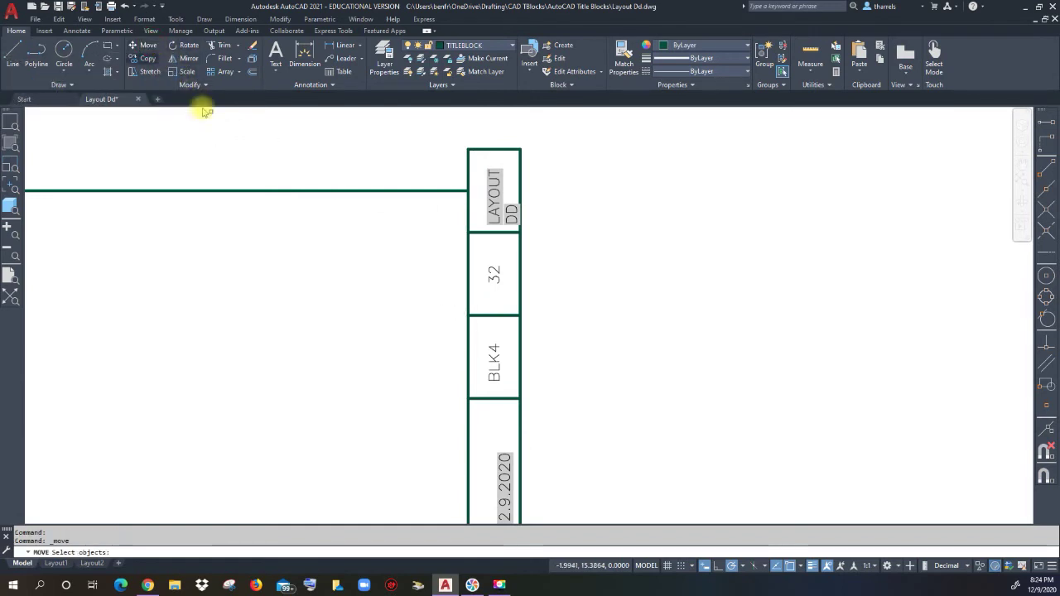
{"action": "left_click", "coordinate": [418, 126]}
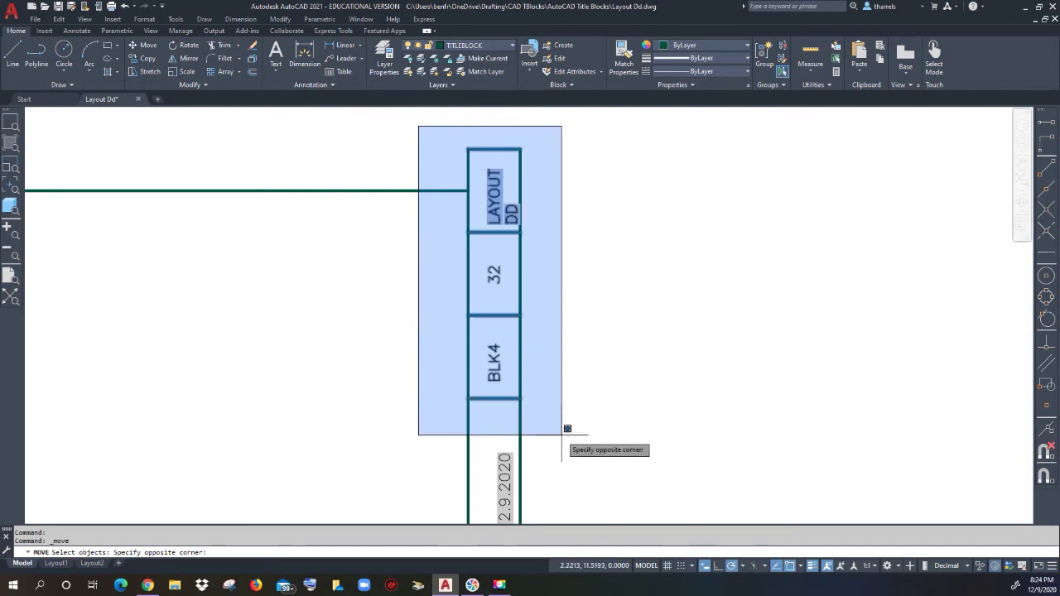
{"action": "left_click", "coordinate": [569, 431]}
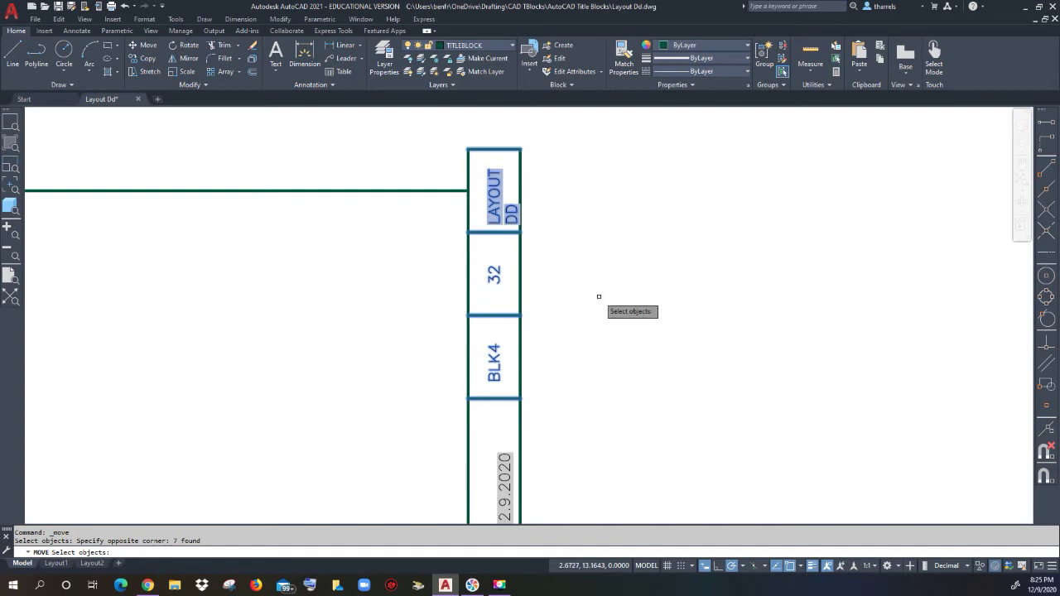
{"action": "key", "text": "Return"}
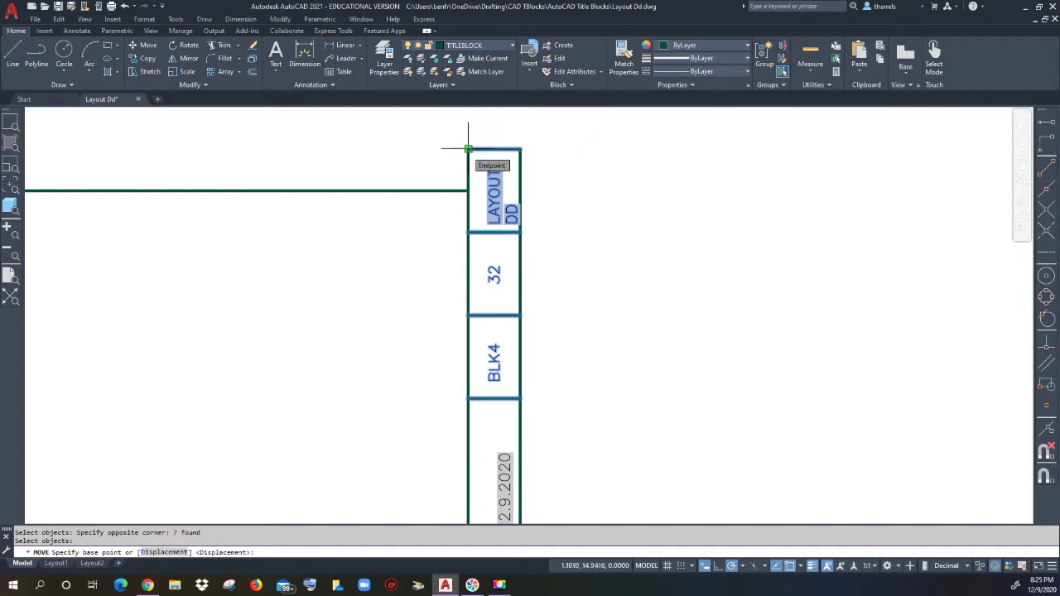
{"action": "left_click", "coordinate": [468, 149]}
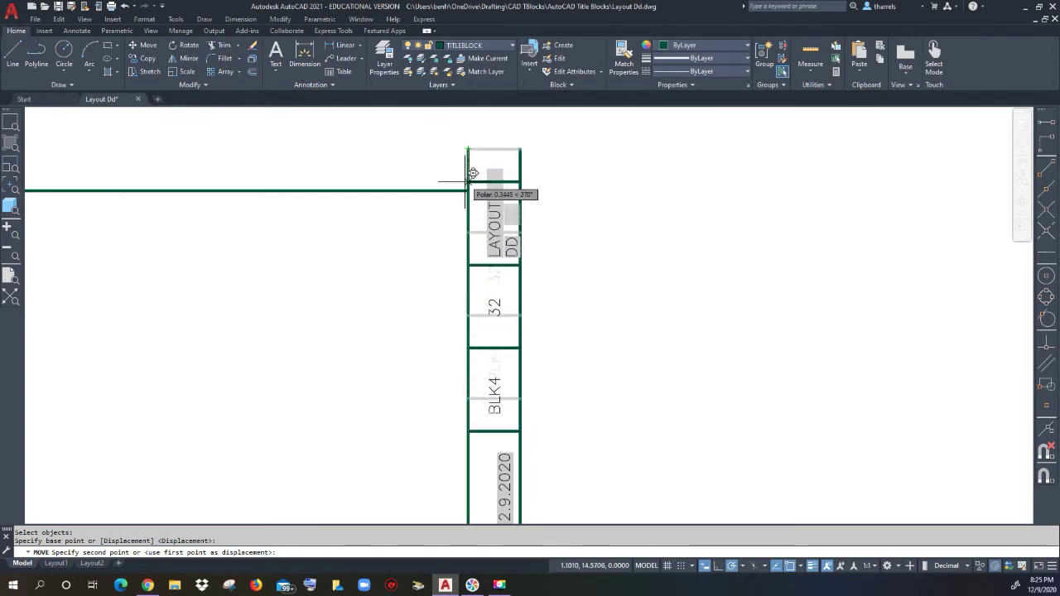
{"action": "left_click", "coordinate": [468, 190]}
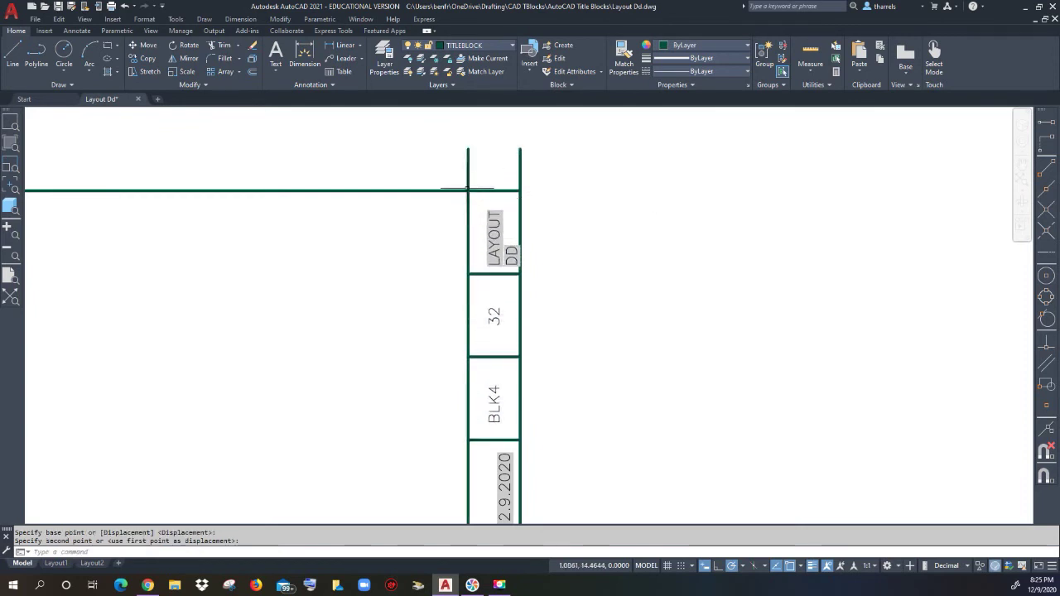
{"action": "middle_click_drag", "start_coordinate": [532, 467], "coordinate": [568, 378]}
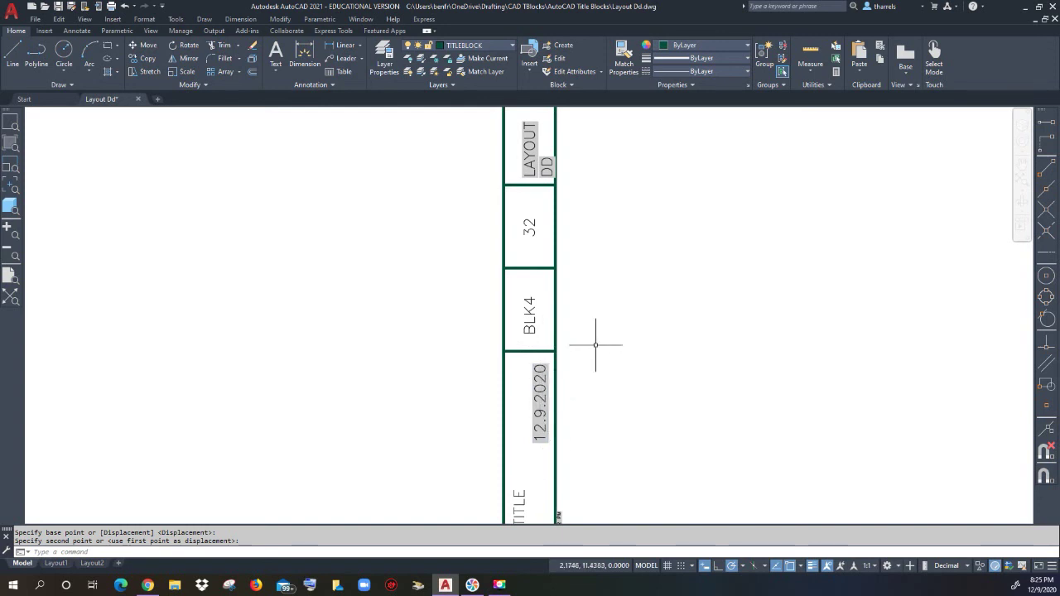
{"action": "middle_click_drag", "start_coordinate": [604, 332], "coordinate": [555, 410]}
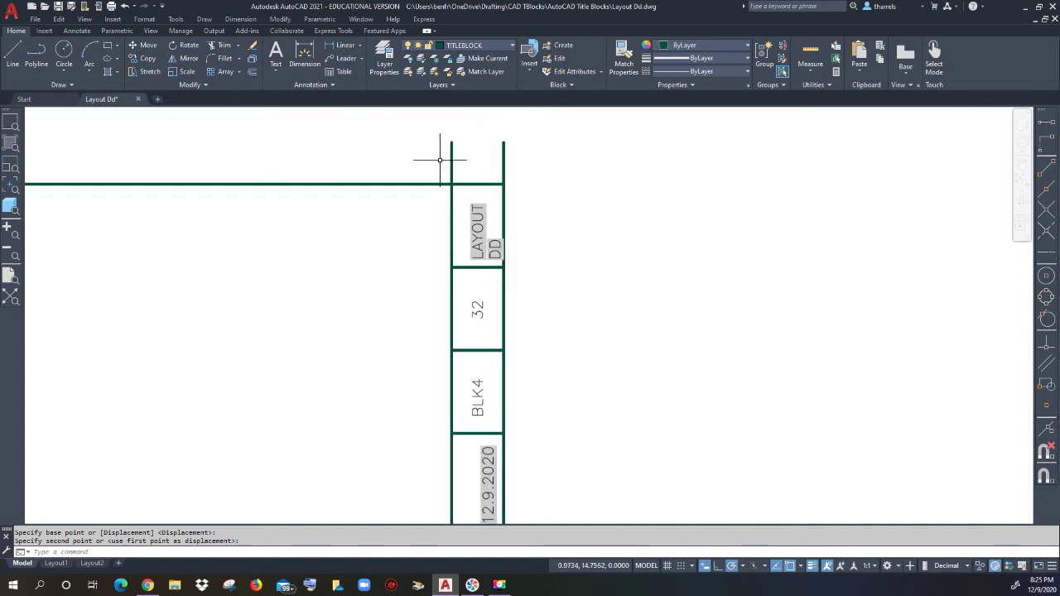
Step: Trim the two vertical stubs above the top border, then zoom to fit the title block
{"action": "type", "text": "tr"}
{"action": "key", "text": "Return"}
{"action": "left_click_drag", "start_coordinate": [572, 174], "coordinate": [412, 170]}
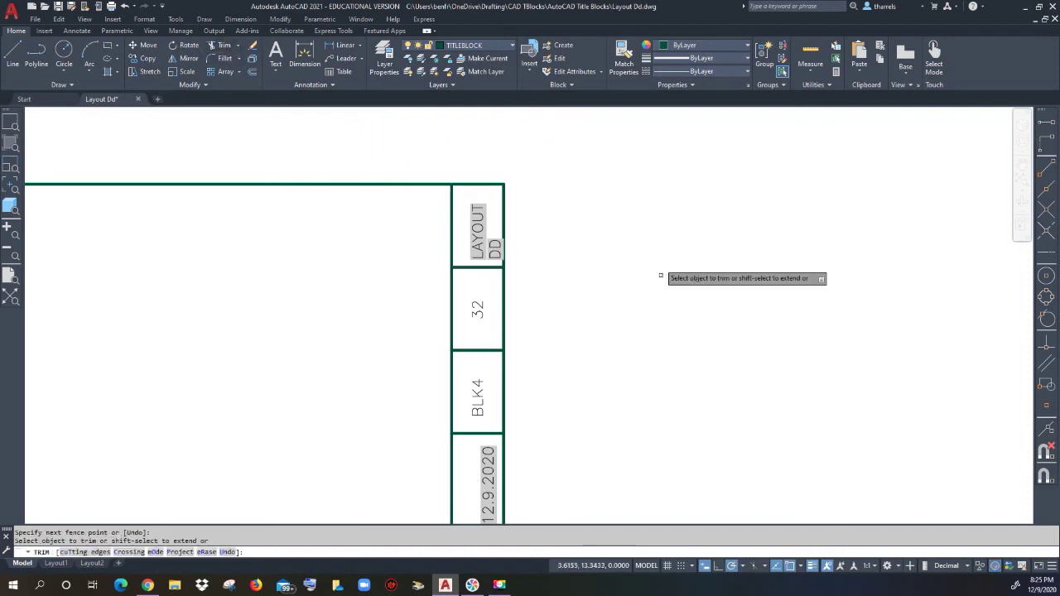
{"action": "scroll", "coordinate": [661, 278], "scroll_direction": "down", "scroll_amount": 3}
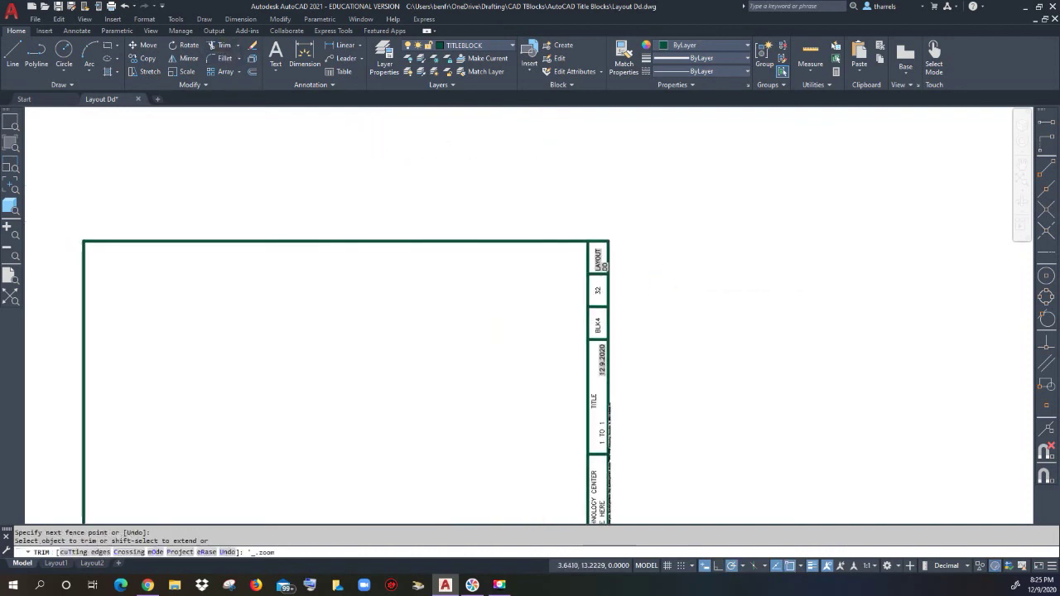
{"action": "middle_click", "coordinate": [663, 285]}
{"action": "middle_click", "coordinate": [663, 285]}
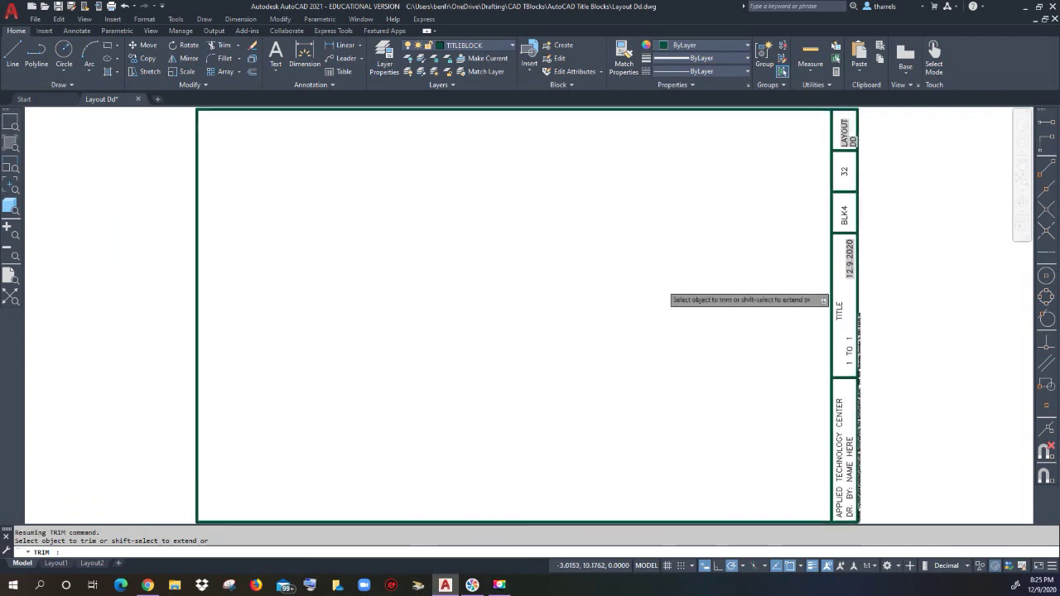